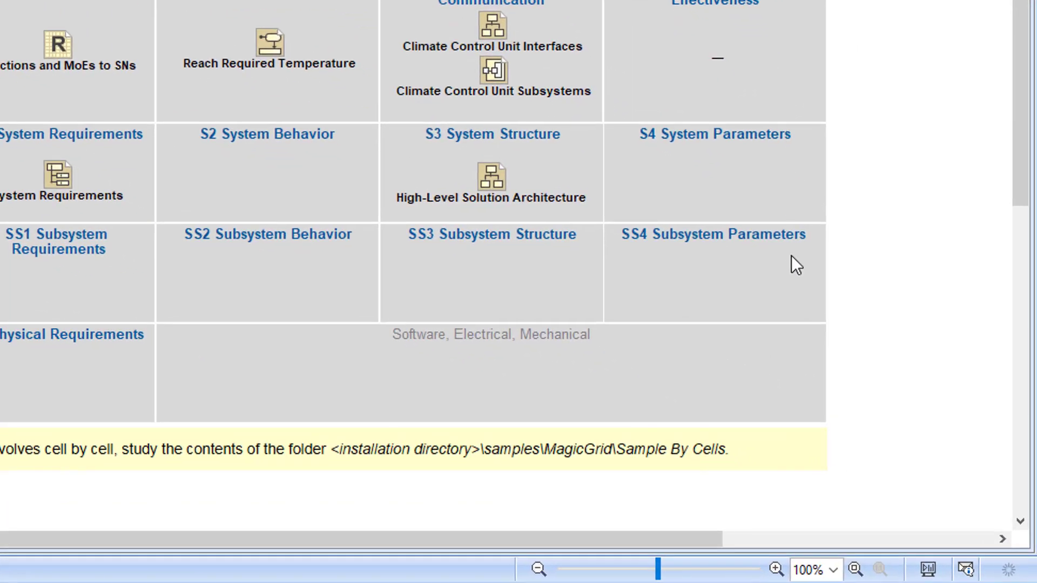
# Show the Vehicle Climate Control System grid in Presentation Mode, then dismiss the Use Cases context menu
pyautogui.click(929, 569)
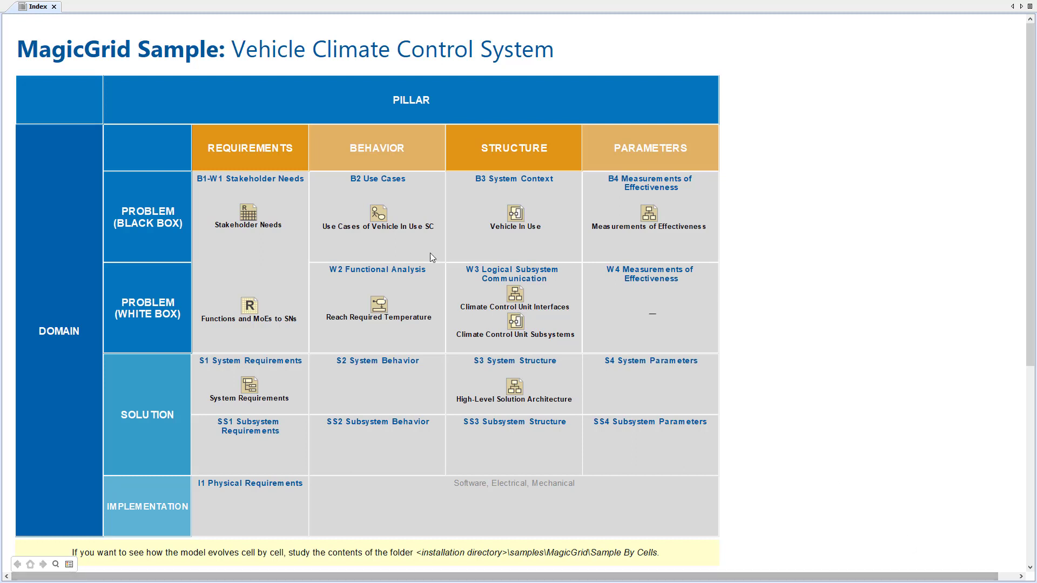
pyautogui.click(378, 216)
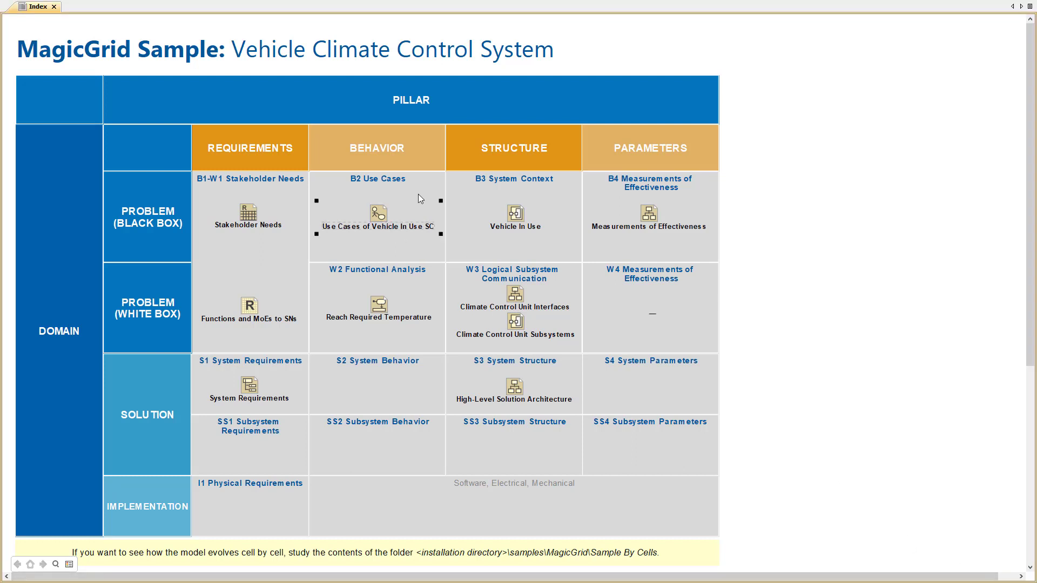
pyautogui.rightClick(385, 210)
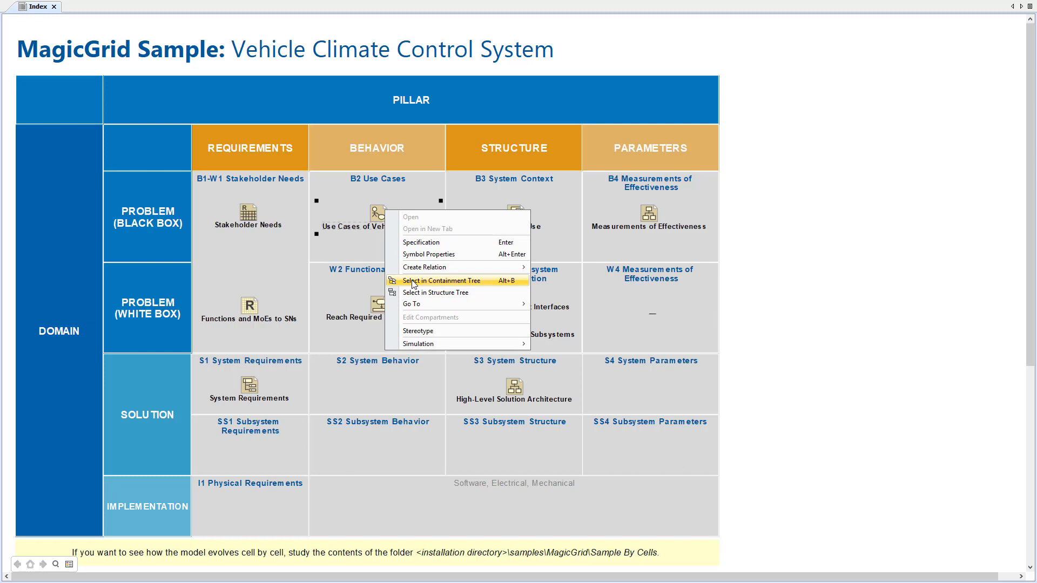
pyautogui.click(350, 255)
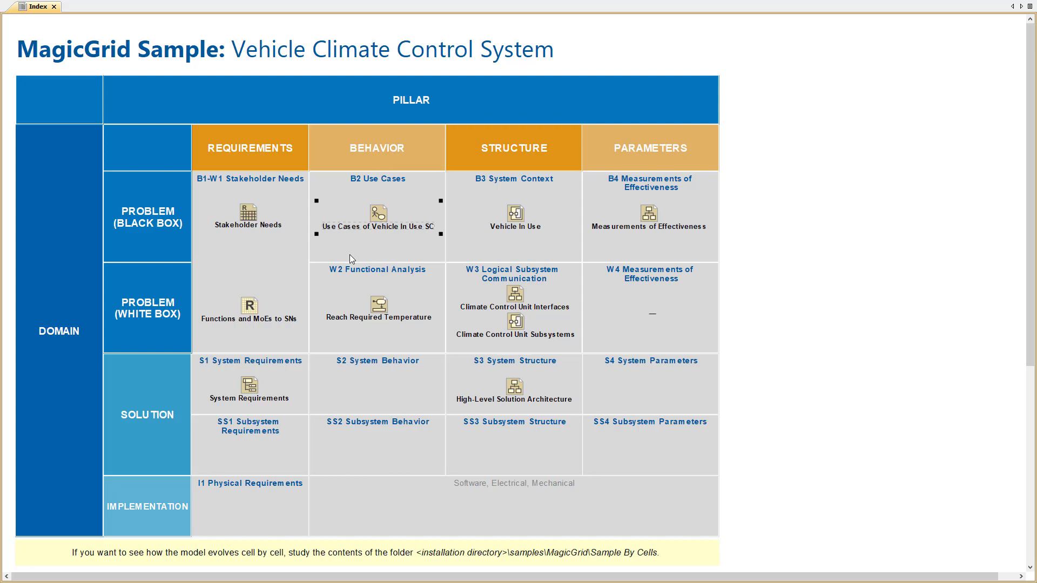
# Chain Use Cases of Vehicle In Use SC, Vehicle In Use and Measurements of Effectiveness with presentation flows
pyautogui.press('Escape')
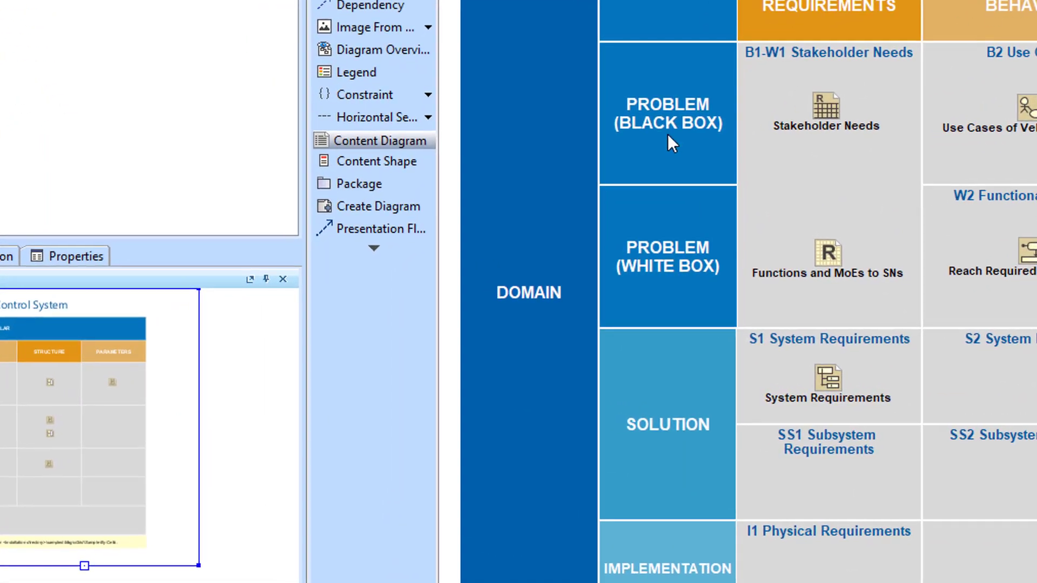
pyautogui.click(400, 226)
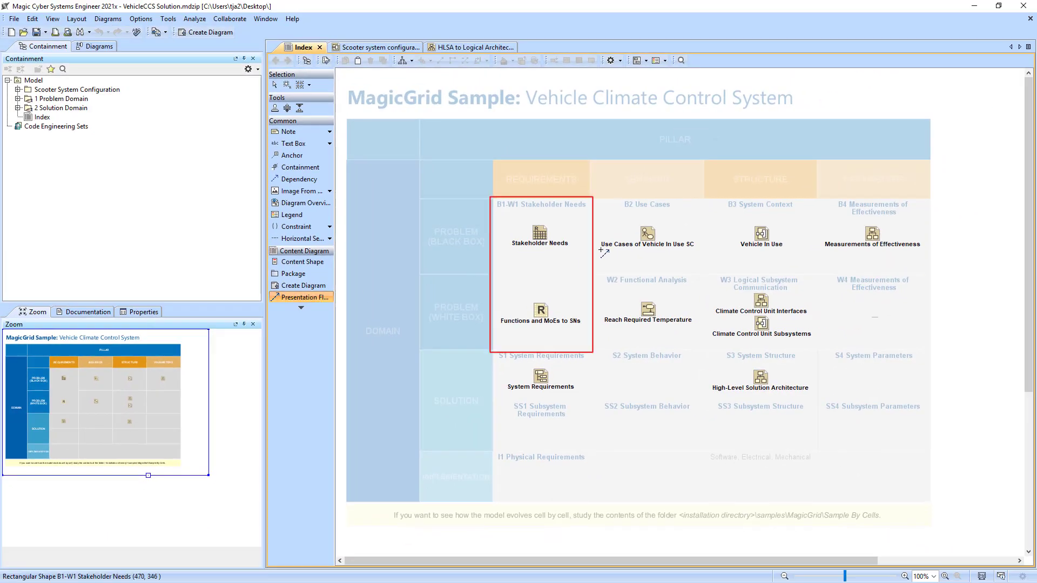
pyautogui.click(647, 236)
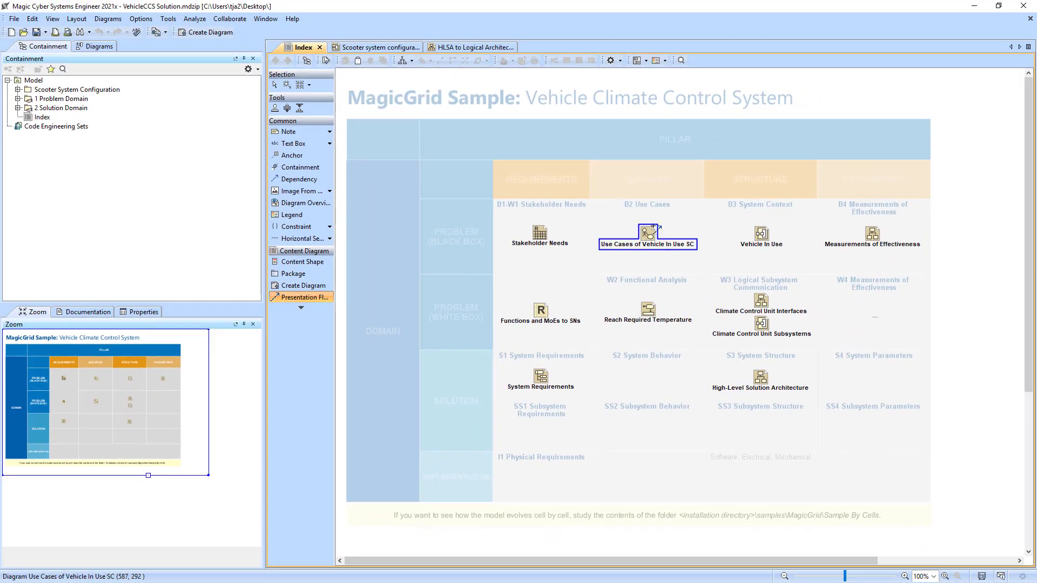
pyautogui.click(759, 235)
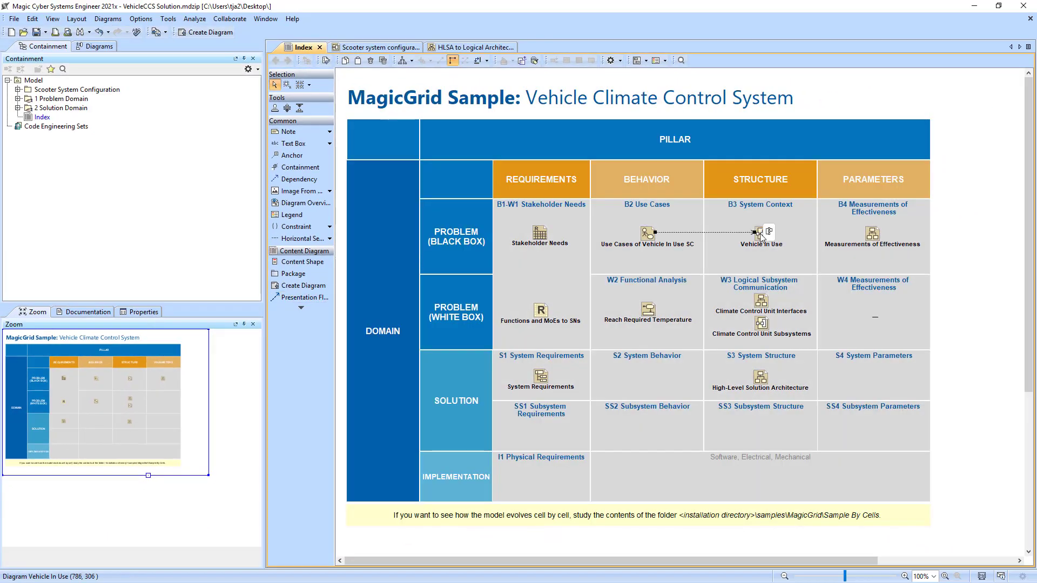
pyautogui.click(761, 244)
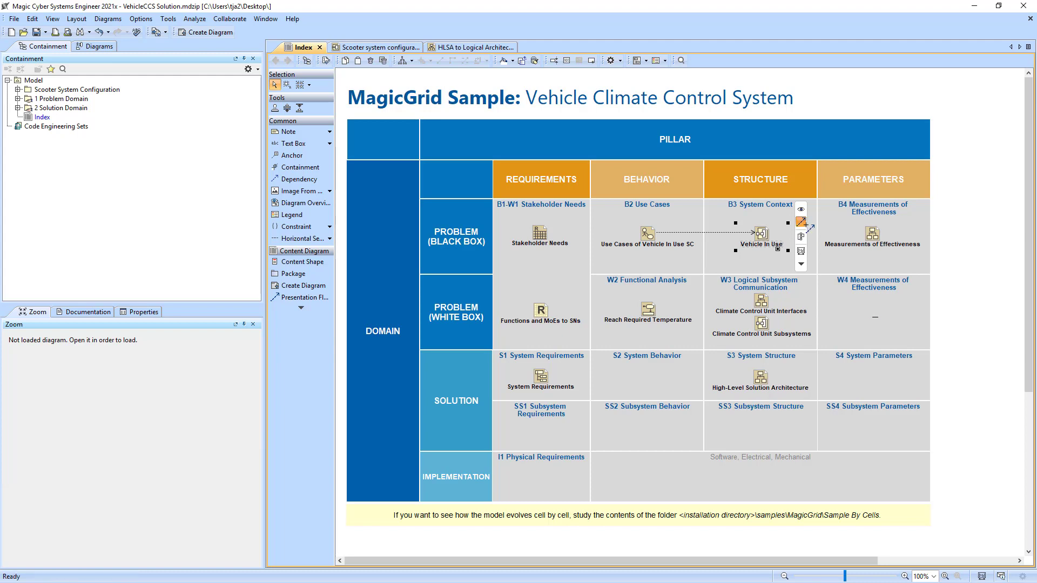
pyautogui.click(801, 221)
pyautogui.click(873, 235)
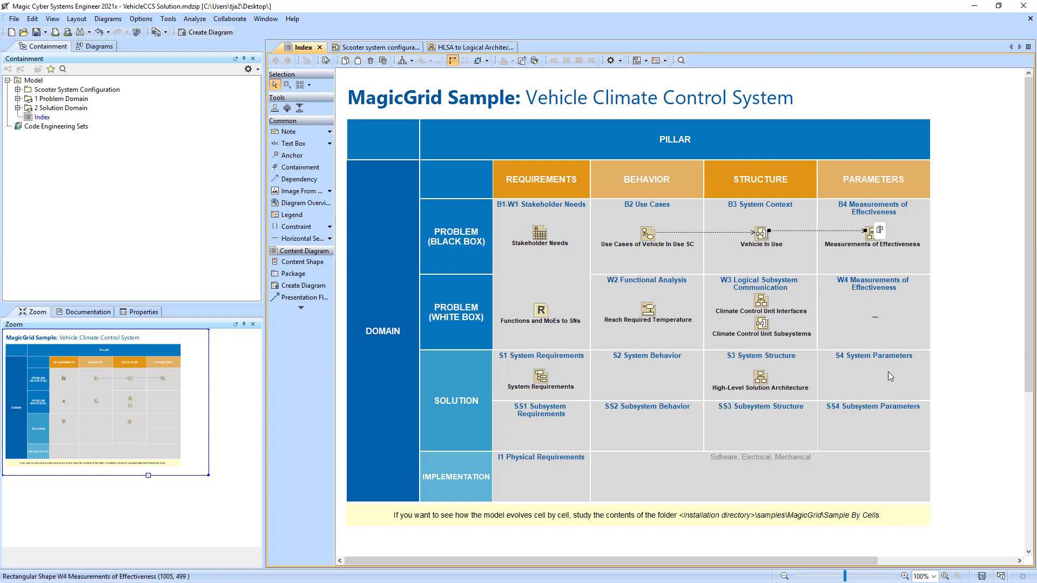
# Present the linked diagrams, return to the Use Cases slide, and drill into Feel Comfortable Temperature
pyautogui.click(982, 576)
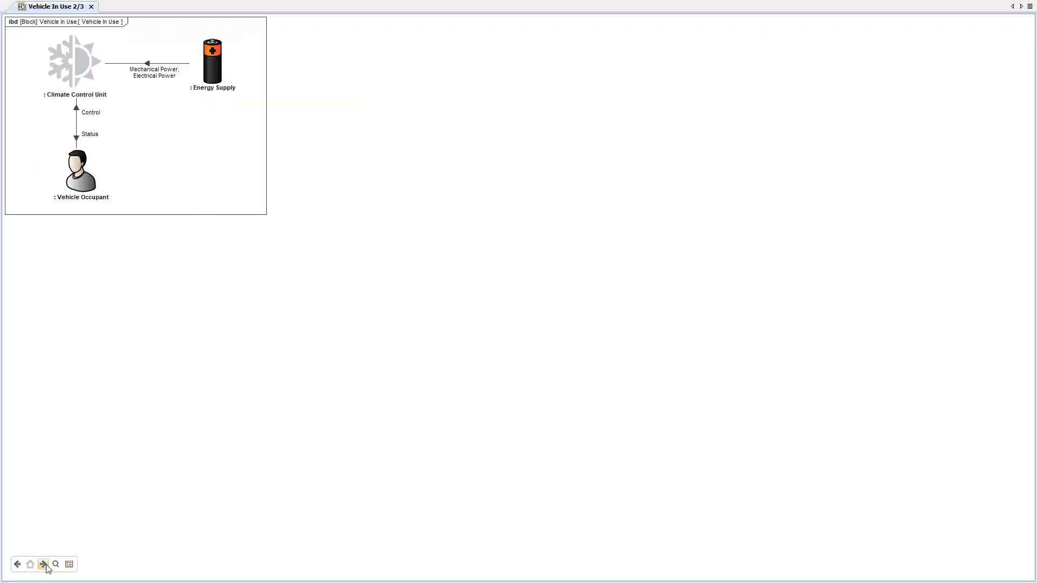
pyautogui.click(17, 565)
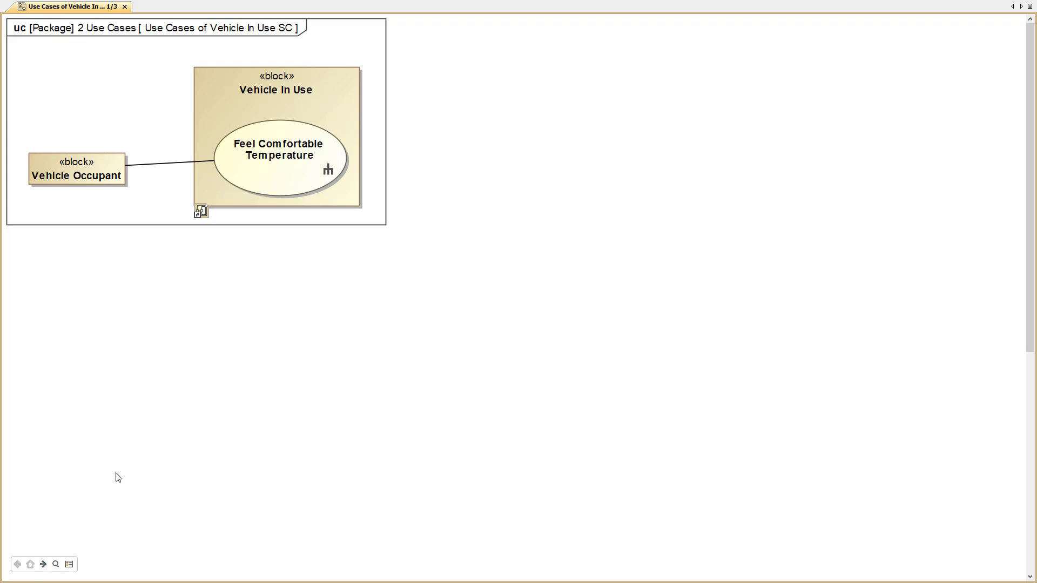
pyautogui.click(56, 564)
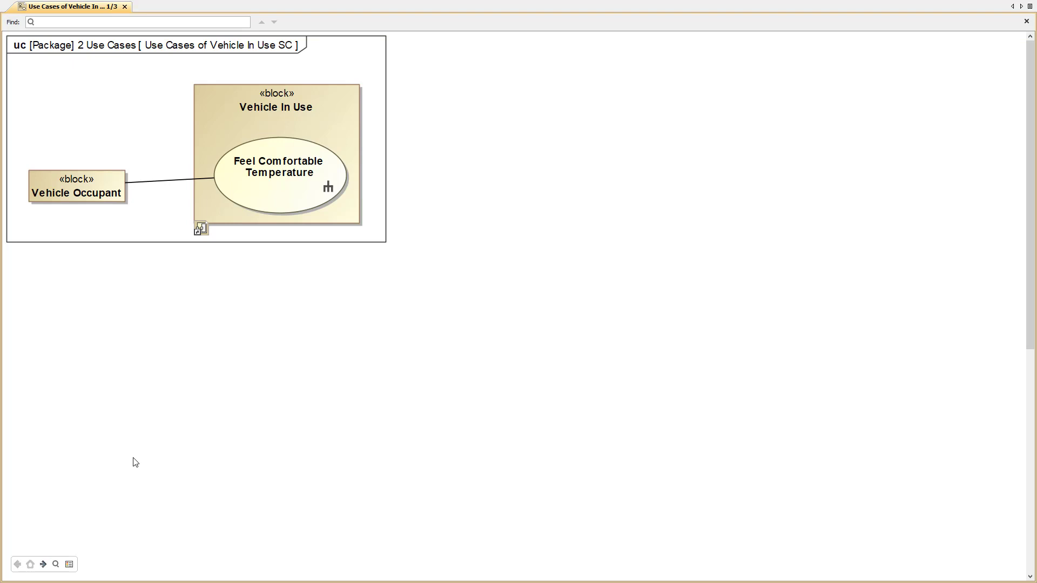
pyautogui.write('occ')
pyautogui.press('Escape')
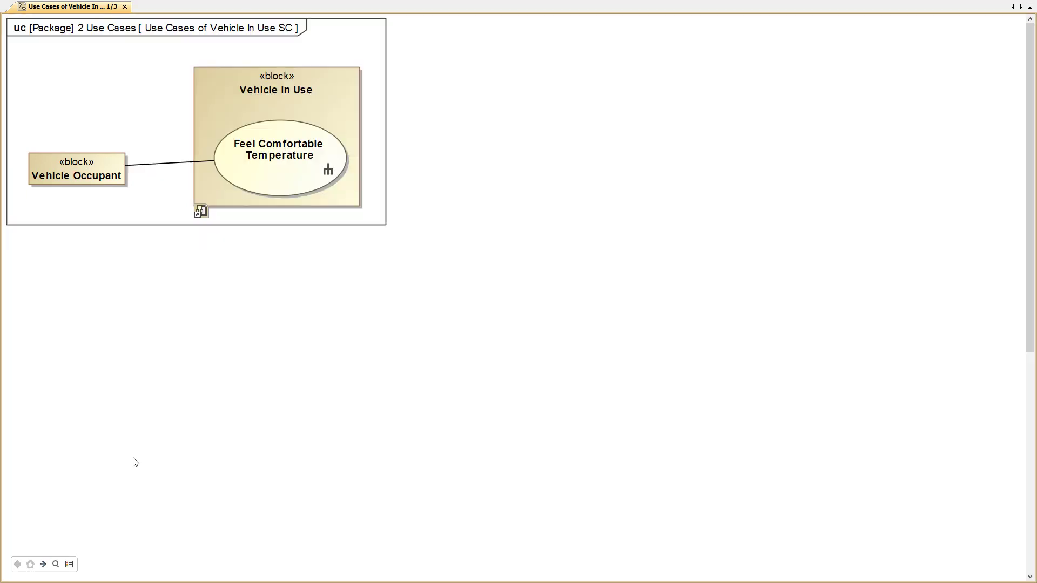
pyautogui.doubleClick(283, 170)
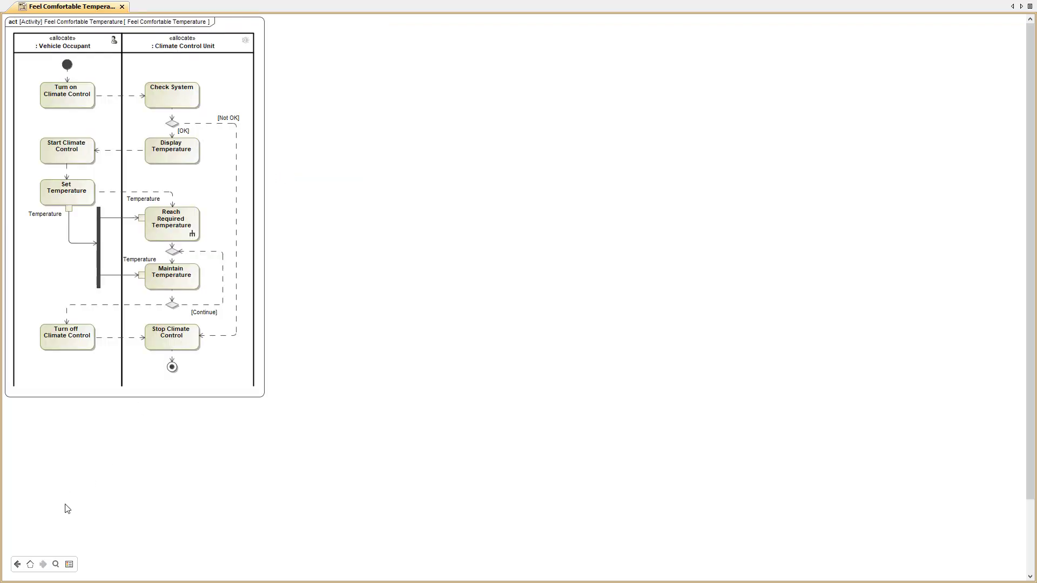
# From the presentation start, filter the Scooter configuration diagram to iElectricity connections only
pyautogui.click(30, 565)
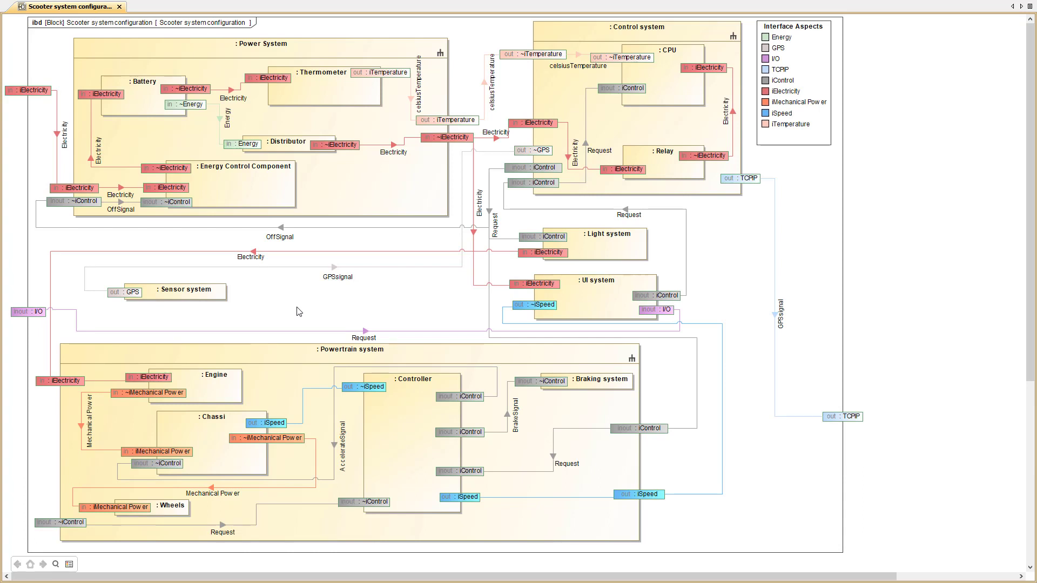
pyautogui.click(69, 564)
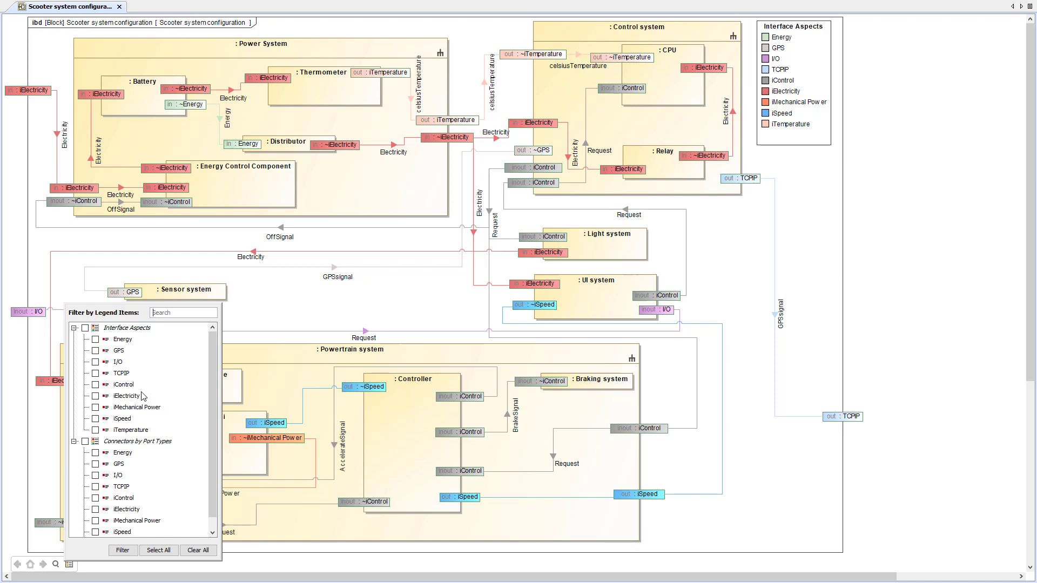
pyautogui.click(96, 395)
pyautogui.click(123, 550)
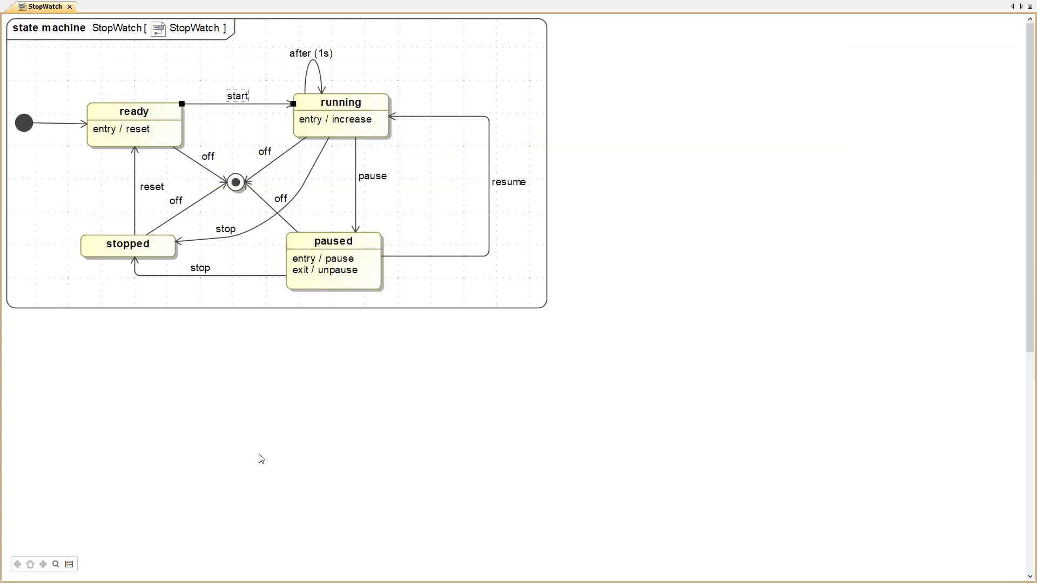
# Run a StopWatch simulation and fire the start transition from ready into running
pyautogui.rightClick(429, 100)
pyautogui.moveTo(502, 228)
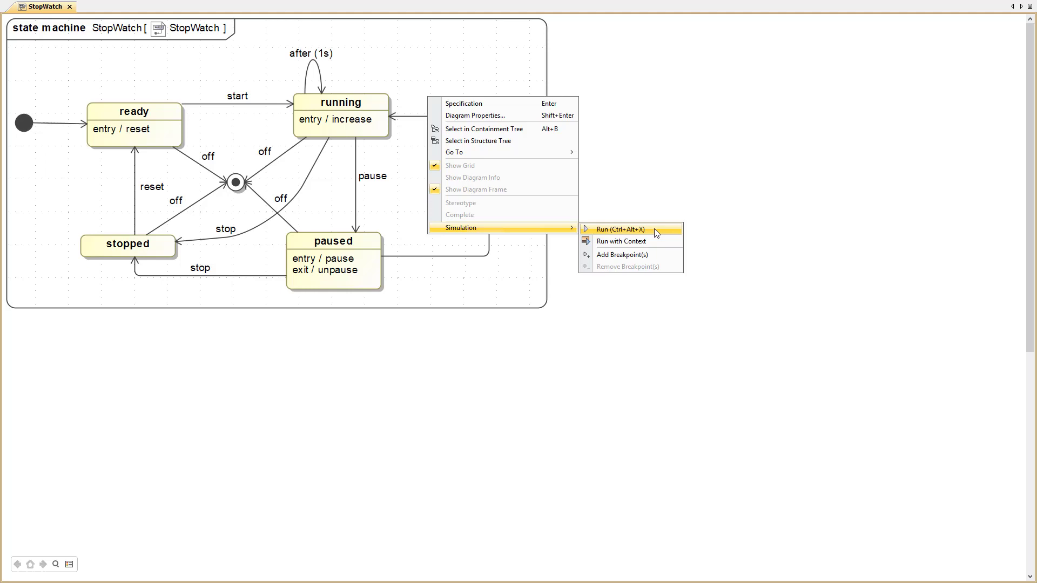
pyautogui.click(654, 228)
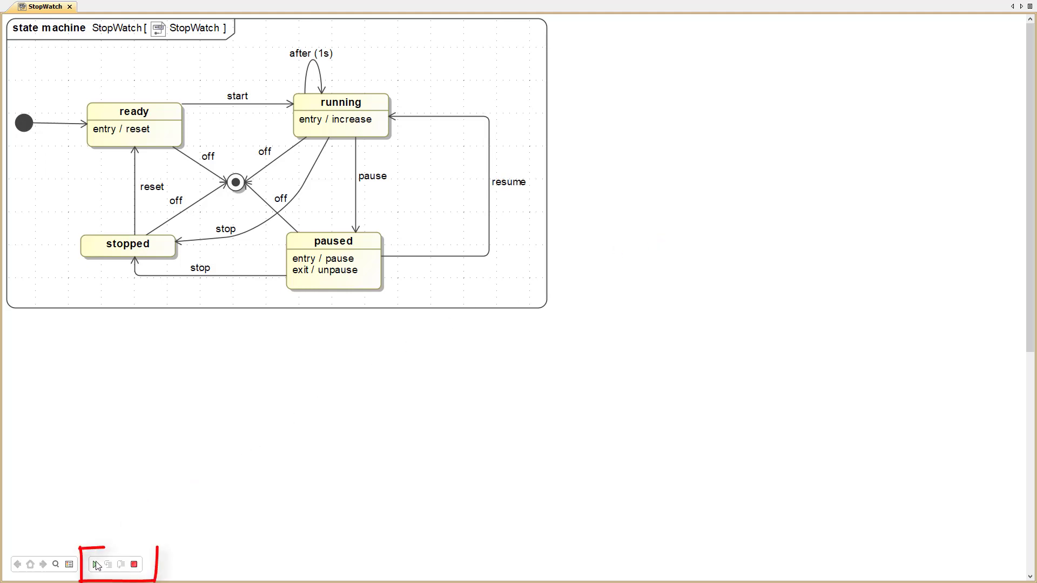
pyautogui.click(96, 565)
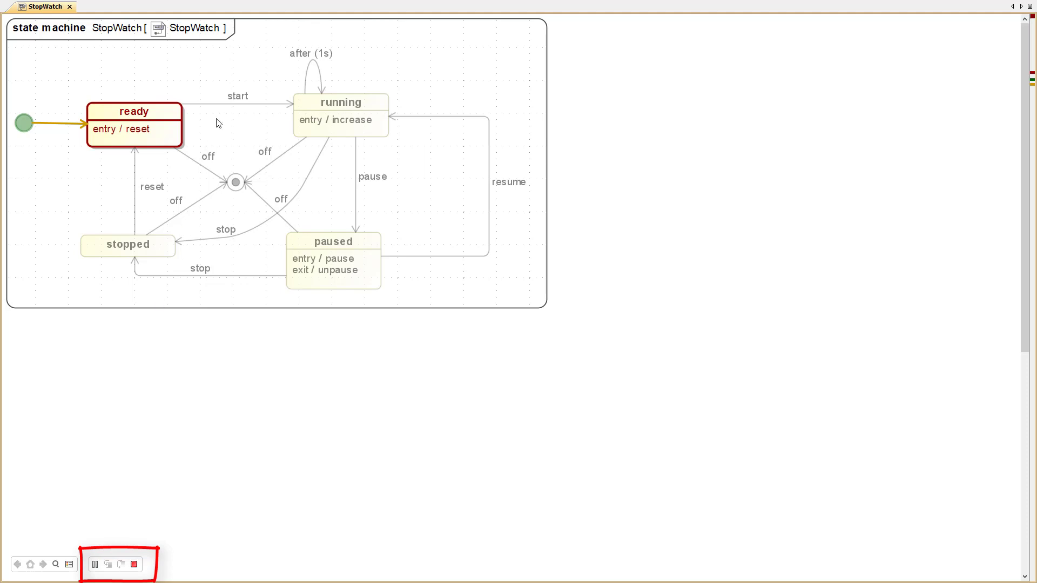
pyautogui.click(228, 104)
pyautogui.click(314, 106)
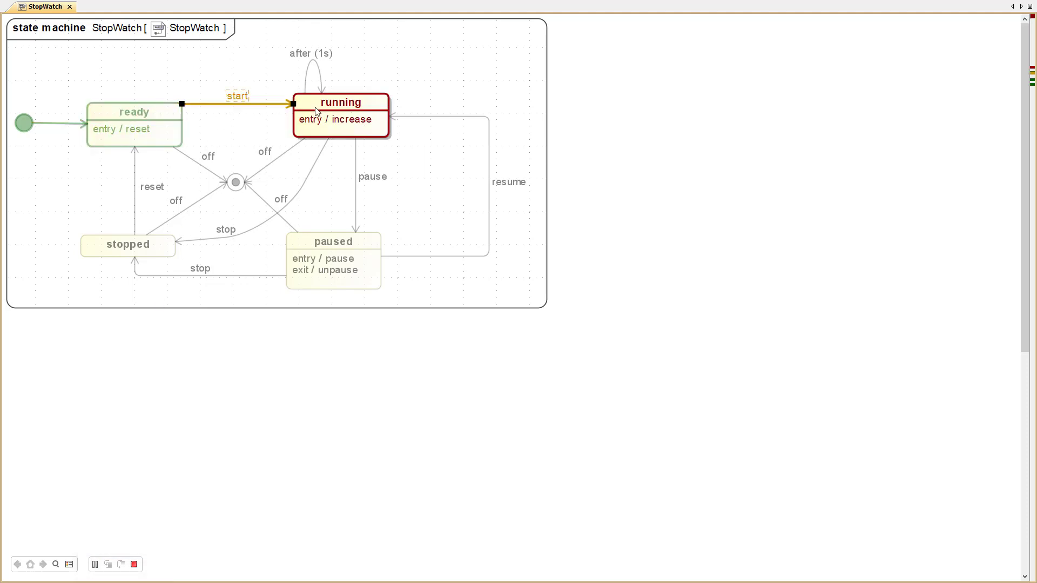